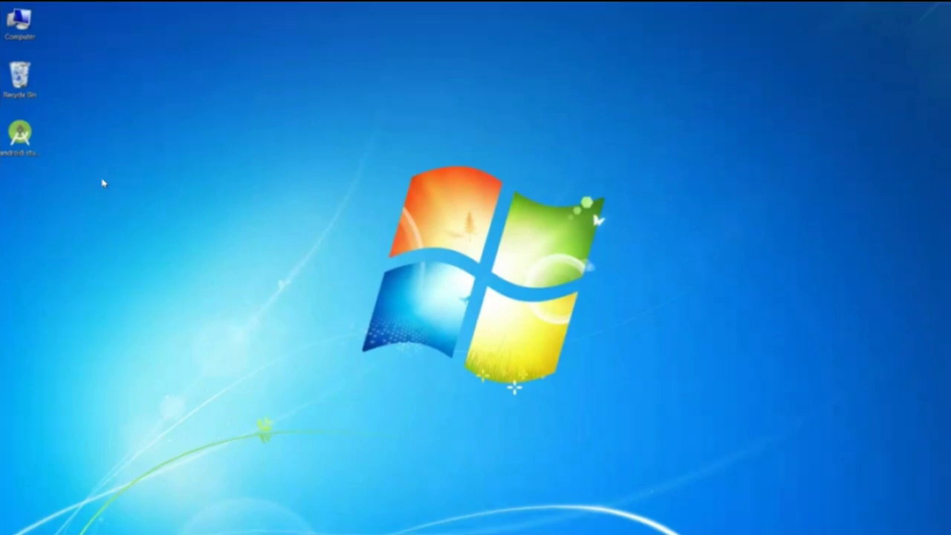
# - Install Android Studio with the Android SDK and Android Virtual Device components in the default locations, and start it on finishing
pyautogui.doubleClick(20, 133)
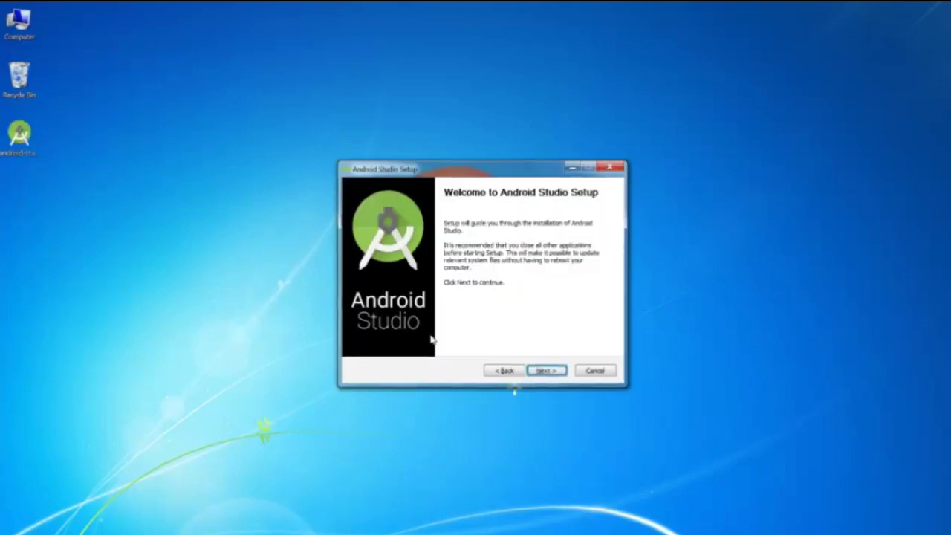
pyautogui.click(550, 372)
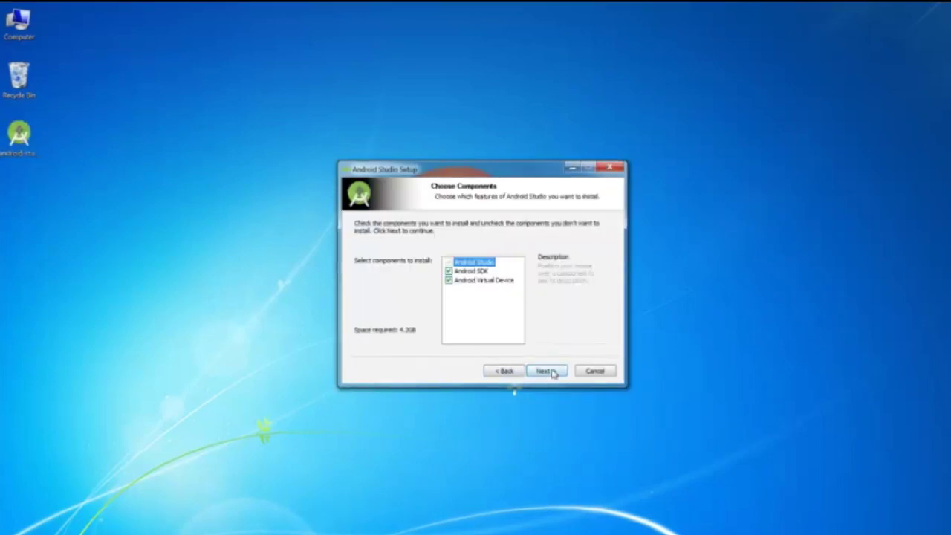
pyautogui.click(551, 372)
pyautogui.click(552, 372)
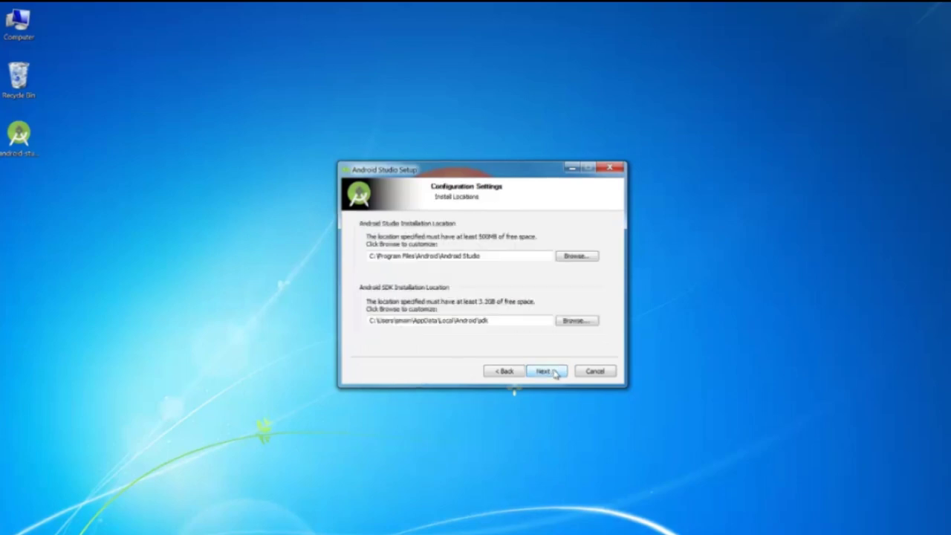
pyautogui.click(552, 372)
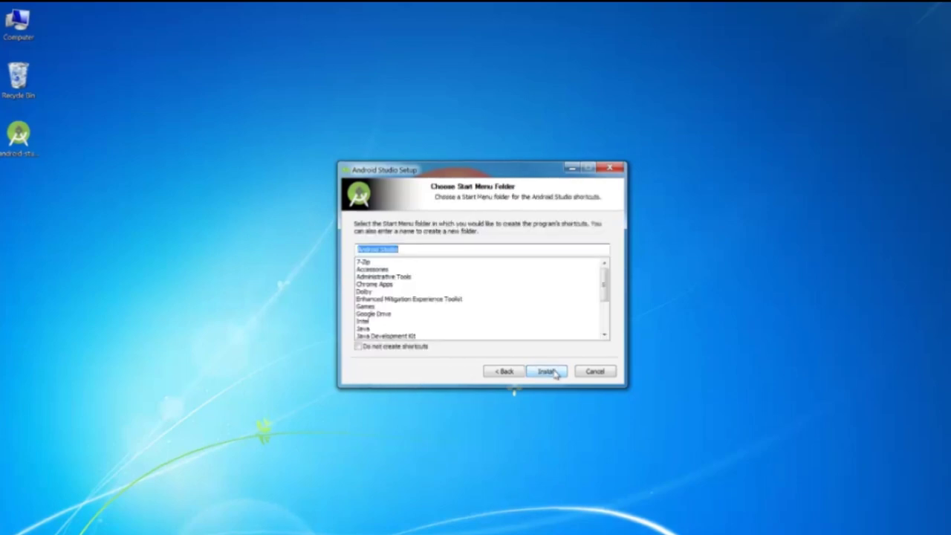
pyautogui.click(551, 373)
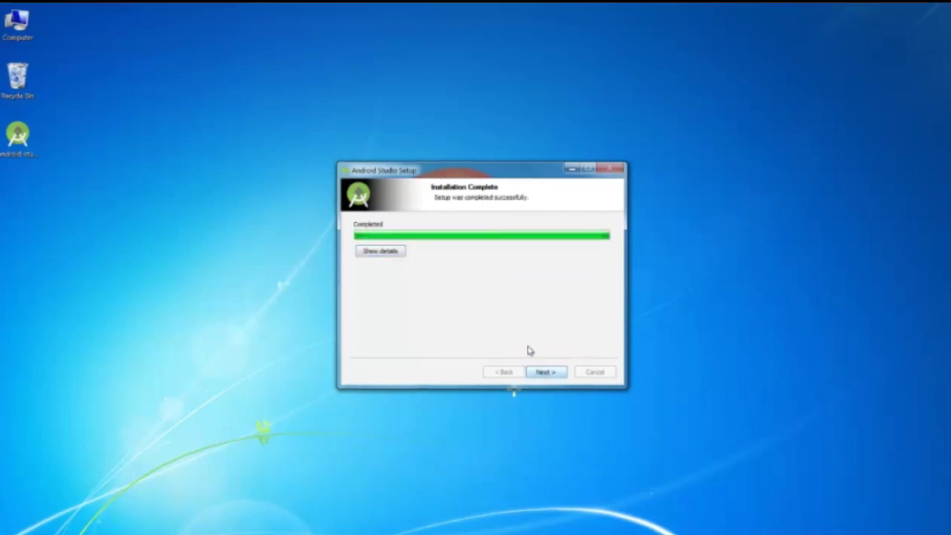
pyautogui.click(543, 374)
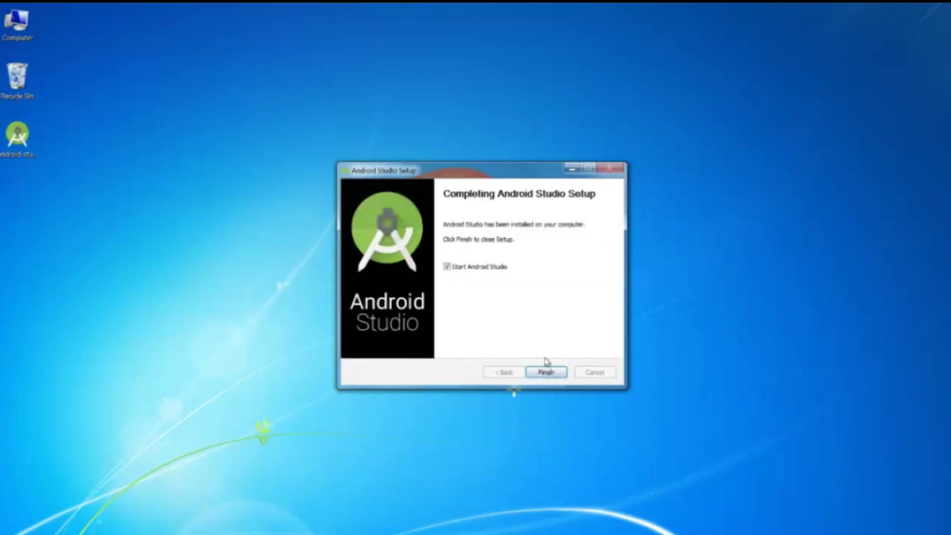
pyautogui.click(549, 373)
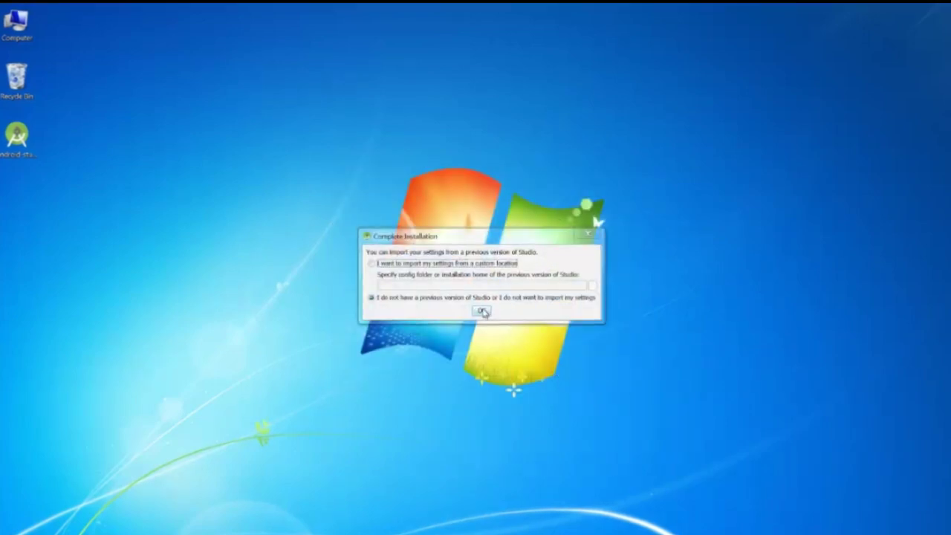
# - Skip importing previous settings and complete the setup wizard with the Standard setup type, downloading the listed SDK components
pyautogui.click(482, 310)
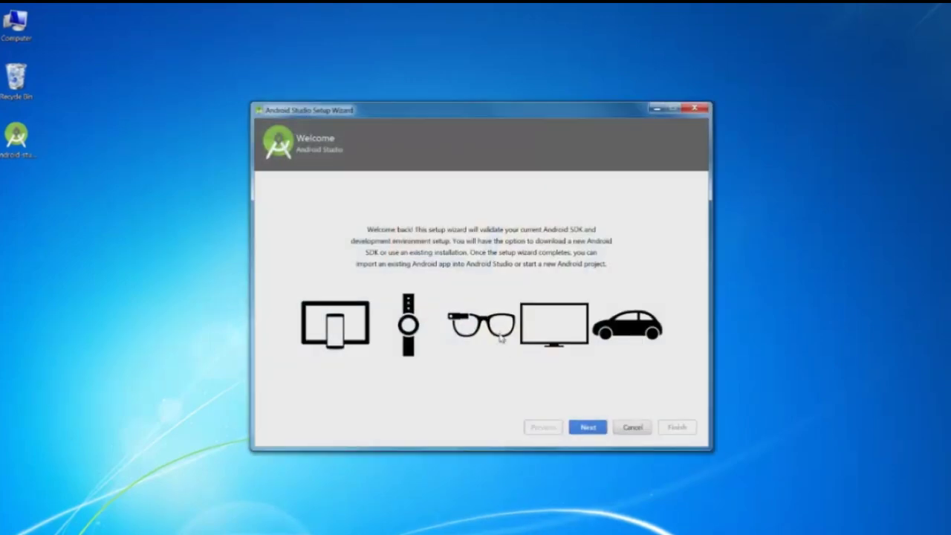
pyautogui.click(587, 429)
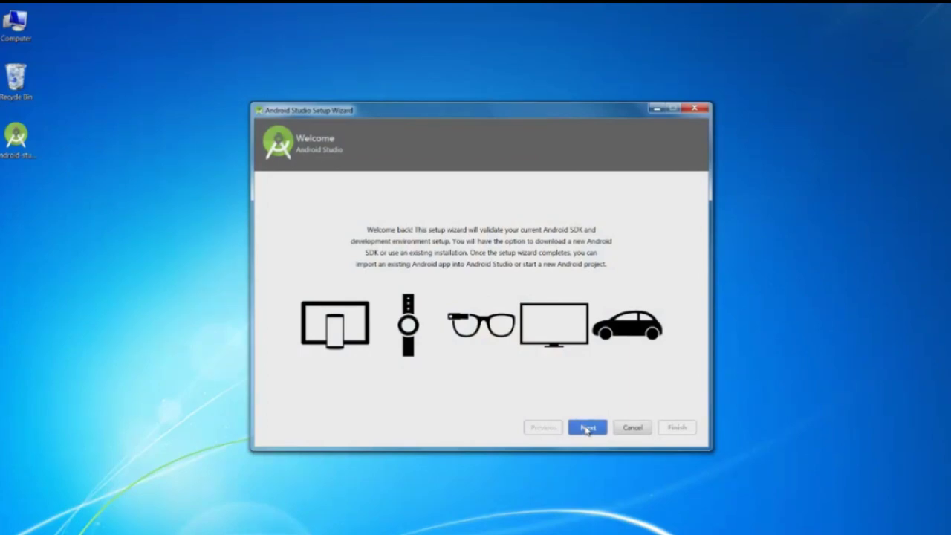
pyautogui.click(587, 429)
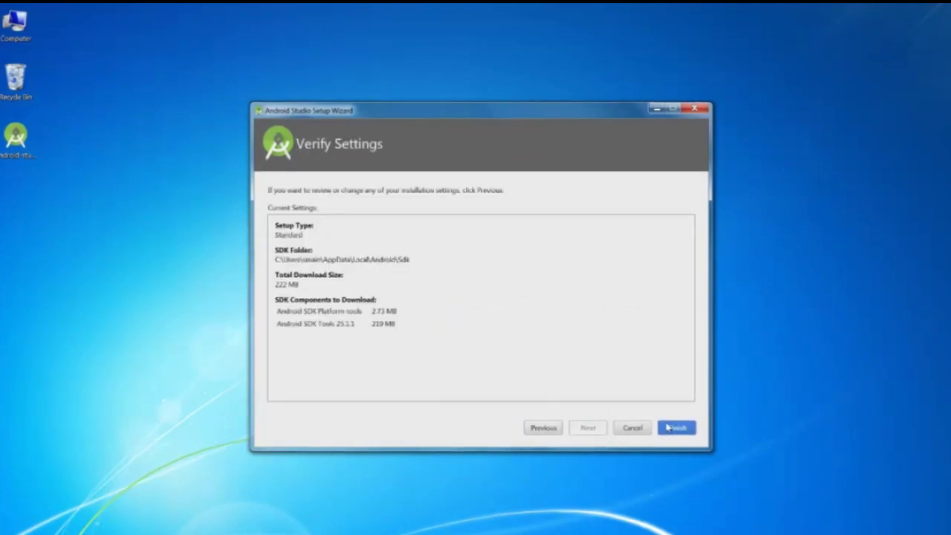
pyautogui.click(673, 429)
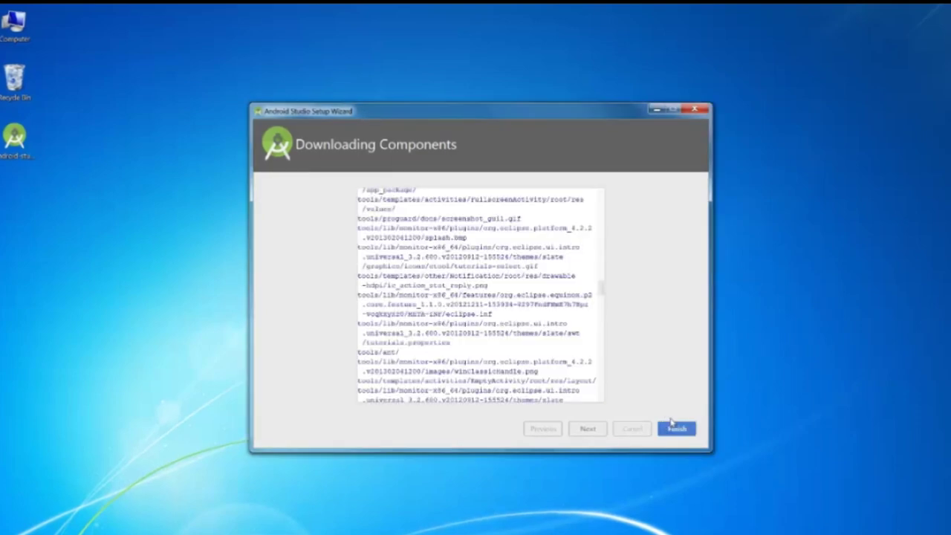
pyautogui.click(676, 431)
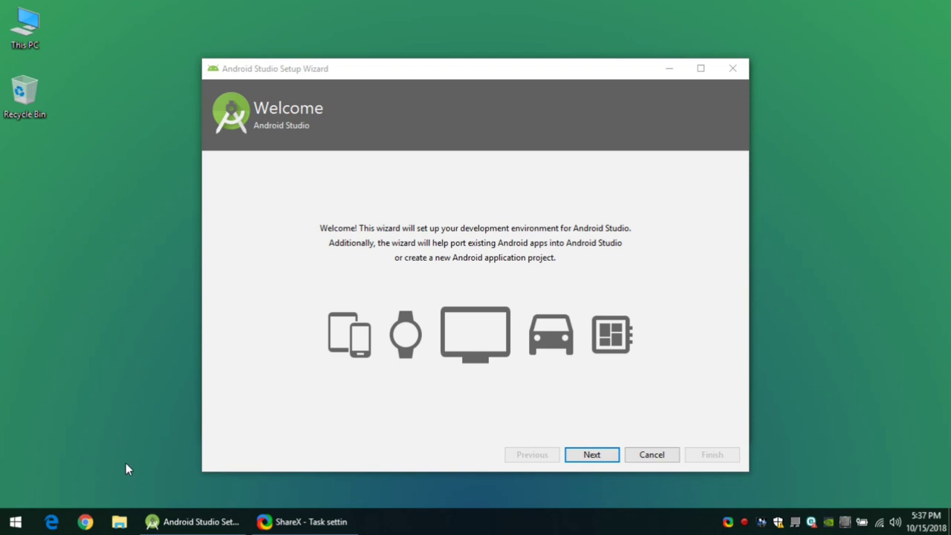
# - Choose the Standard install type and the IntelliJ UI theme after previewing Darcula in the setup wizard
pyautogui.click(589, 454)
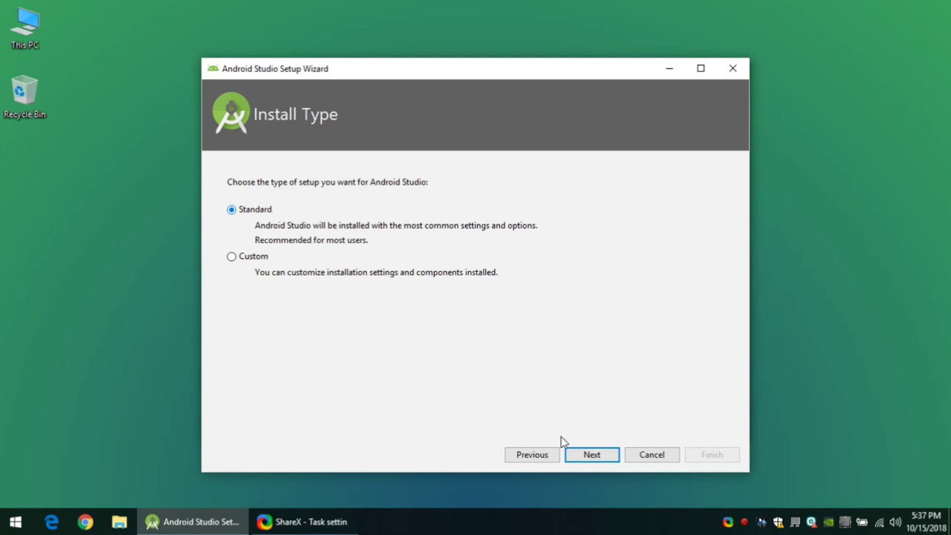
pyautogui.click(592, 456)
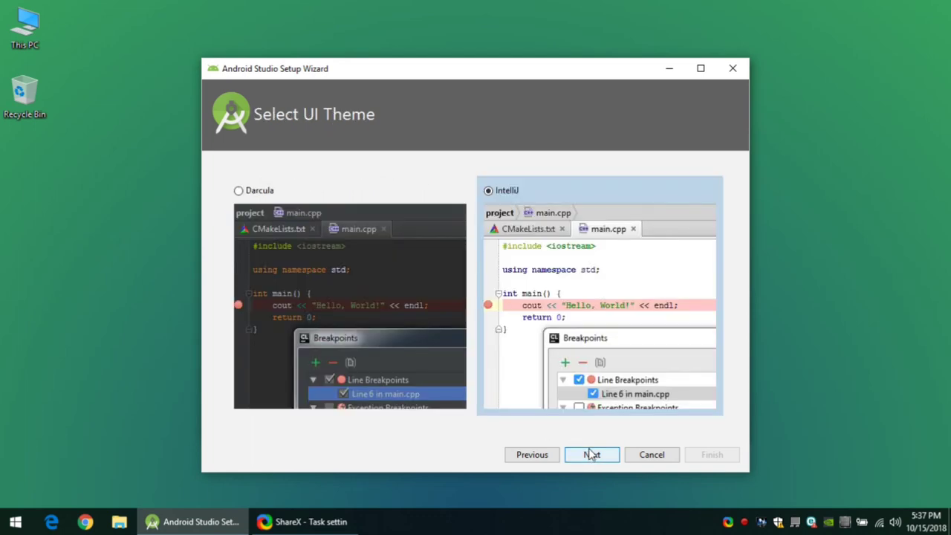
pyautogui.click(238, 191)
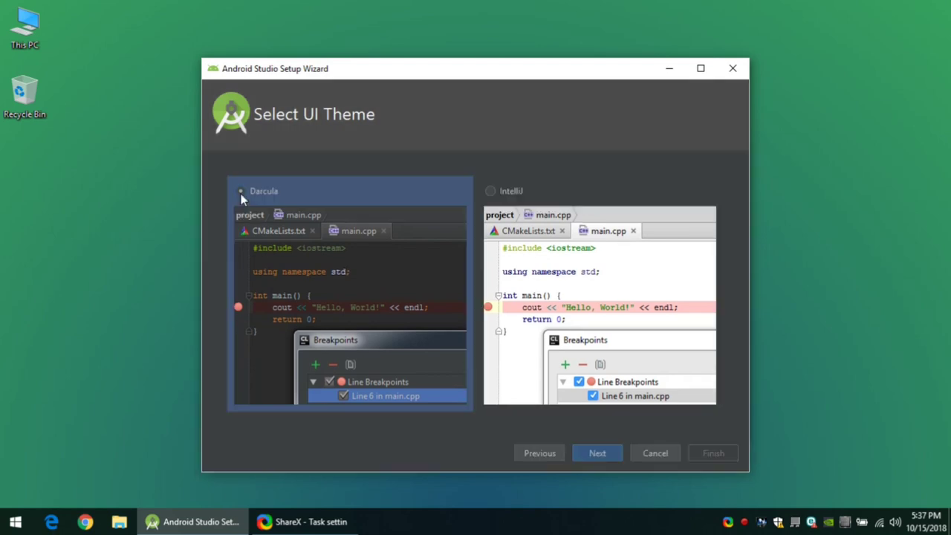
pyautogui.click(489, 192)
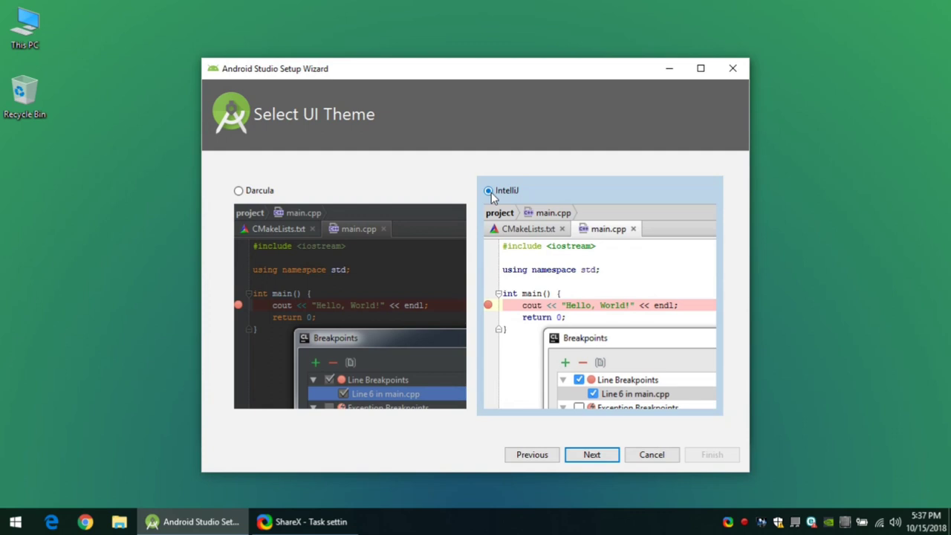
pyautogui.click(599, 458)
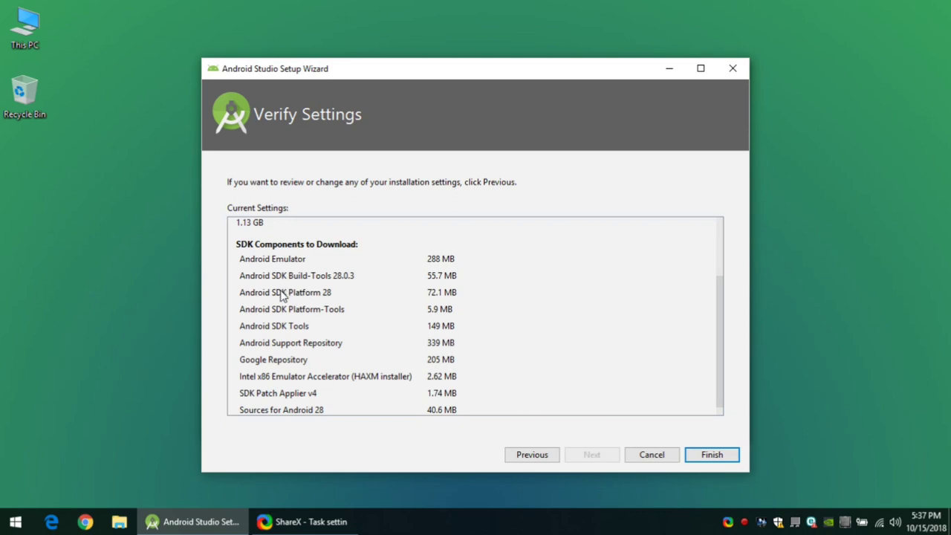
# - Review the SDK components listed under Verify Settings, and start their download with details shown
pyautogui.moveTo(717, 320); pyautogui.dragTo(743, 390)
pyautogui.click(718, 458)
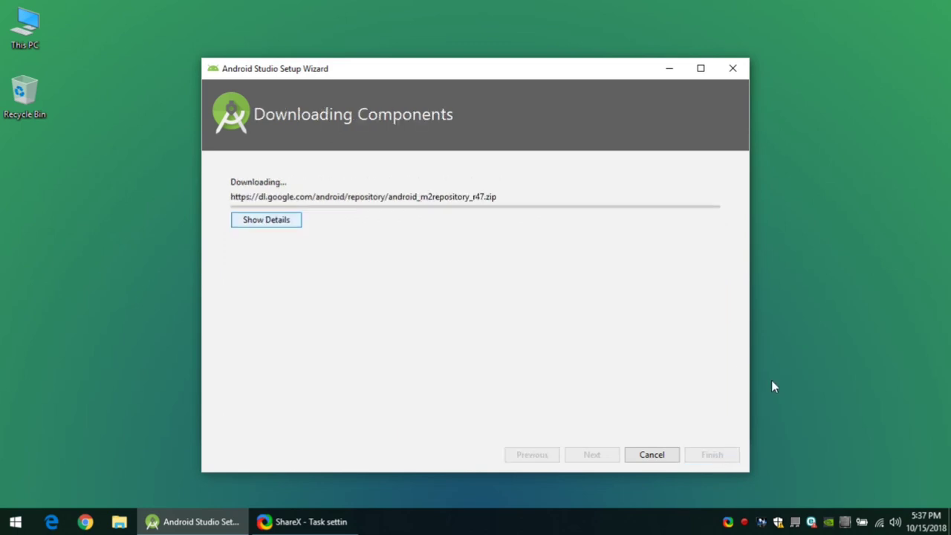
pyautogui.click(267, 221)
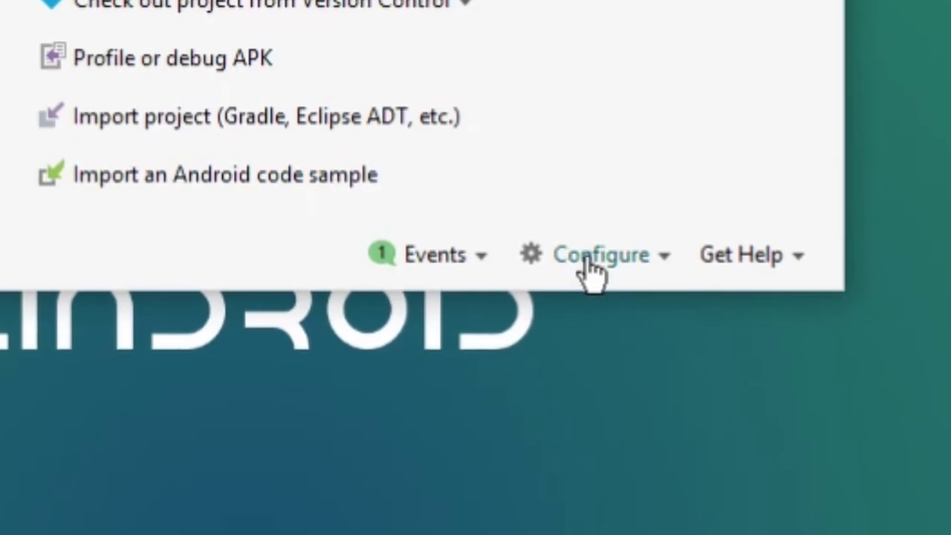
# - Open the SDK Manager from the welcome window and confirm installing the Android 5.1 (Lollipop) SDK platform
pyautogui.click(598, 258)
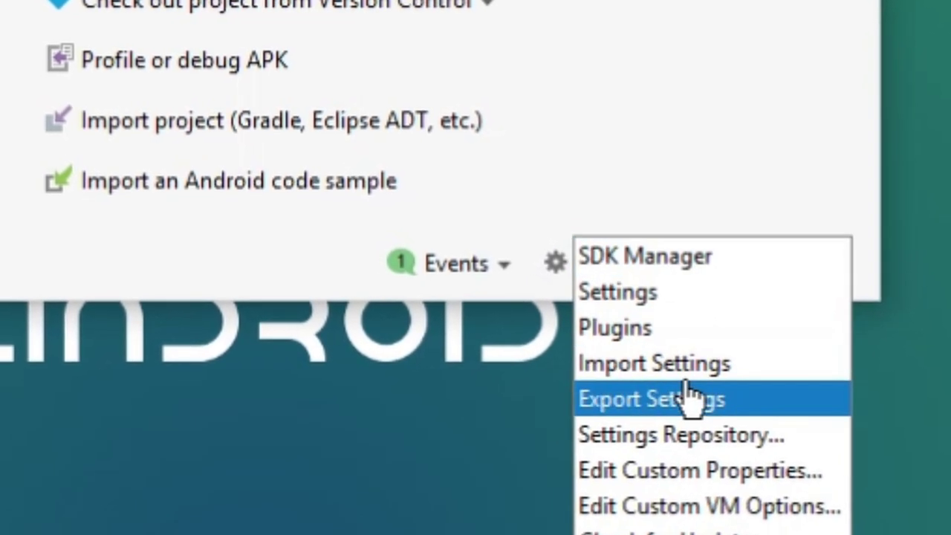
pyautogui.click(669, 261)
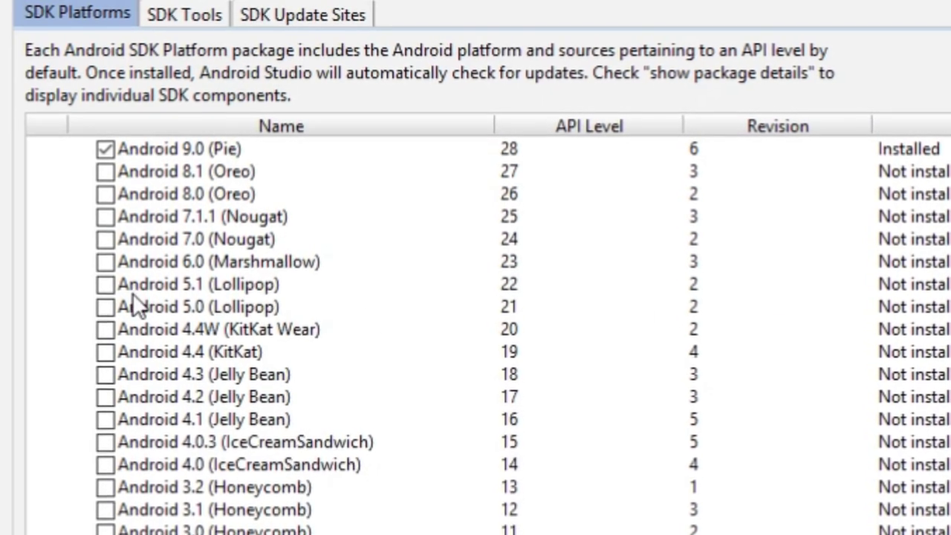
pyautogui.click(105, 286)
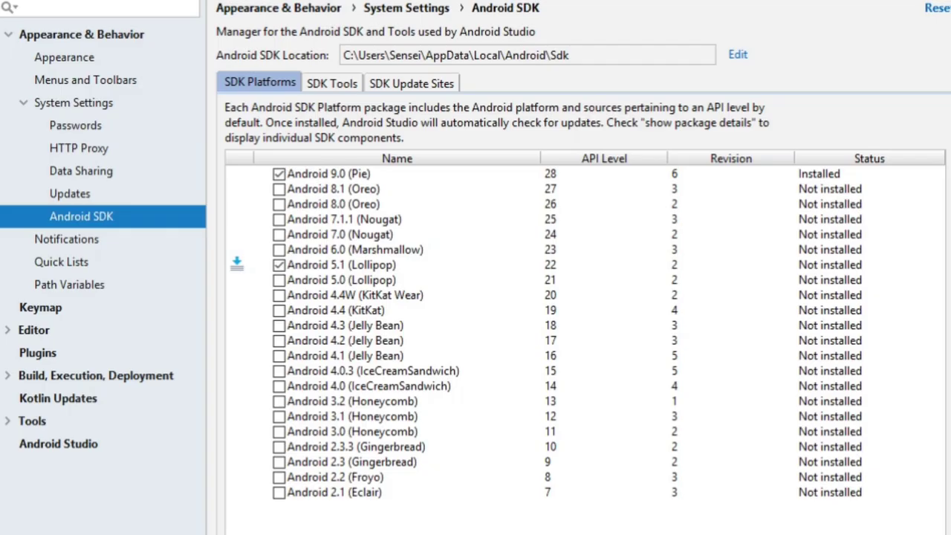
pyautogui.press('Return')
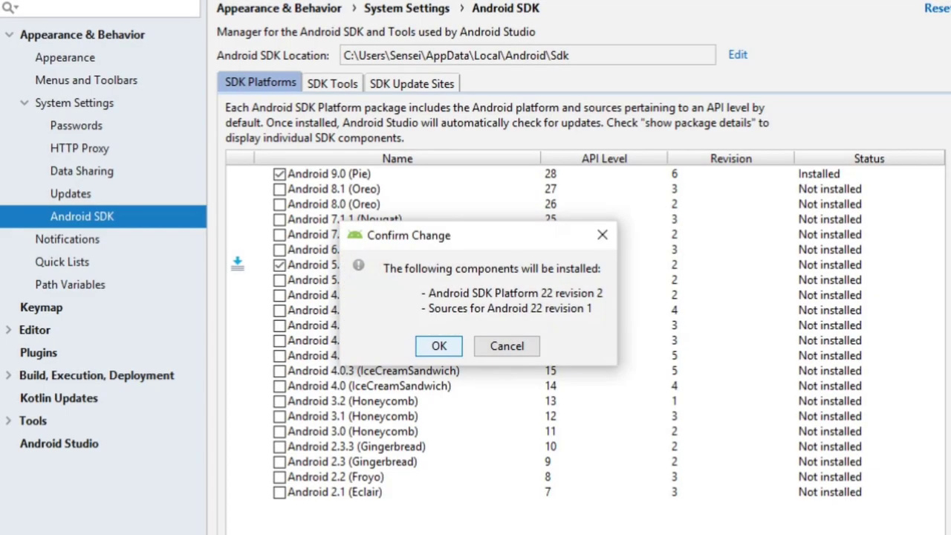
pyautogui.click(439, 346)
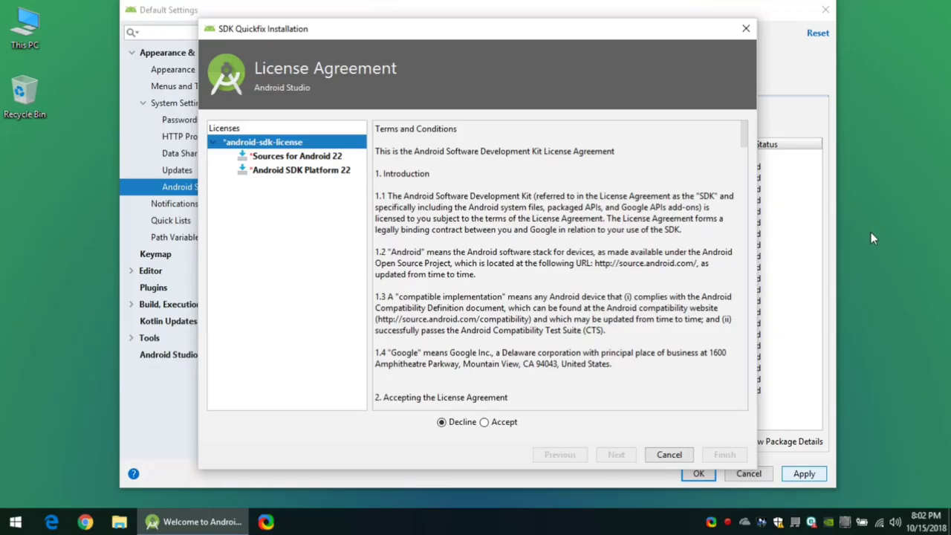
# - Accept the android-sdk-license to install Android SDK Platform 22 and its sources, and show the list of SDK tools
pyautogui.click(484, 422)
pyautogui.click(613, 456)
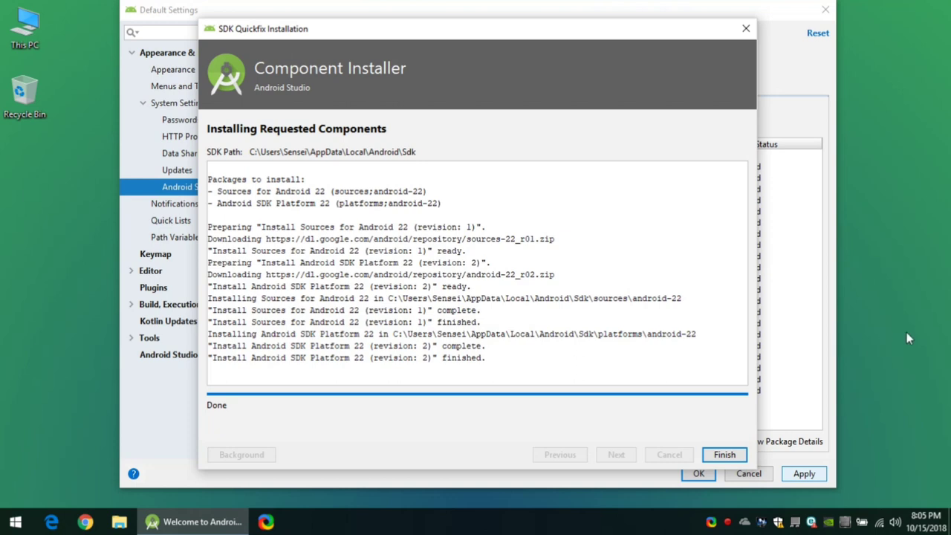
pyautogui.click(724, 455)
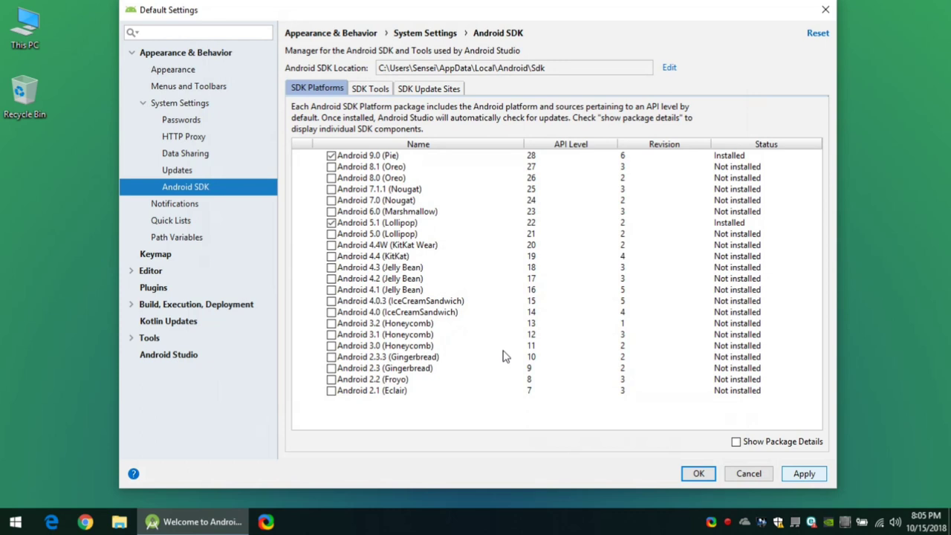
pyautogui.click(373, 91)
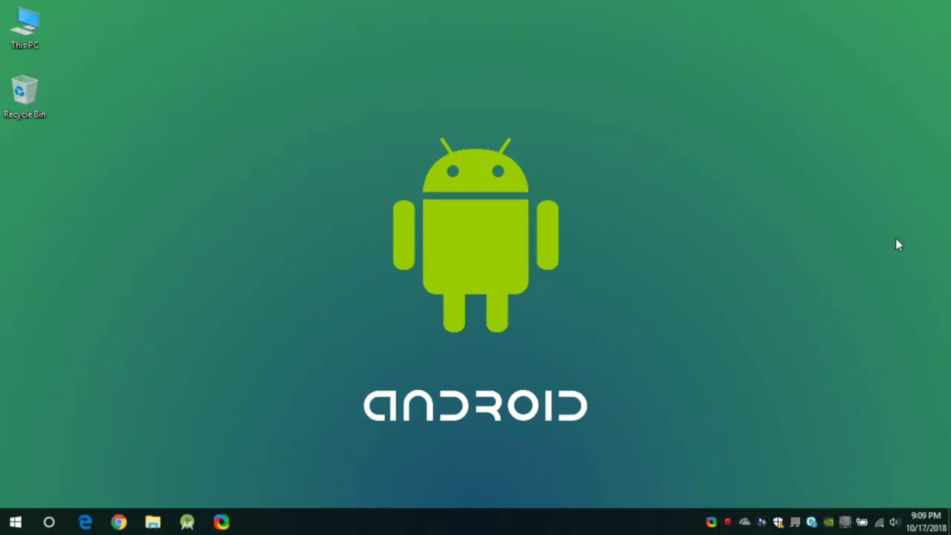
# - Launch Android Studio from the desktop
pyautogui.click(187, 521)
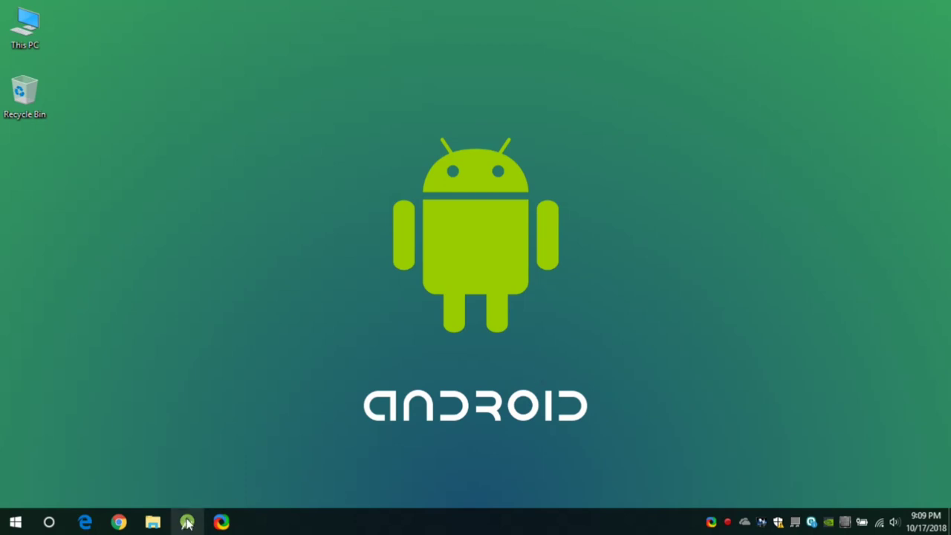